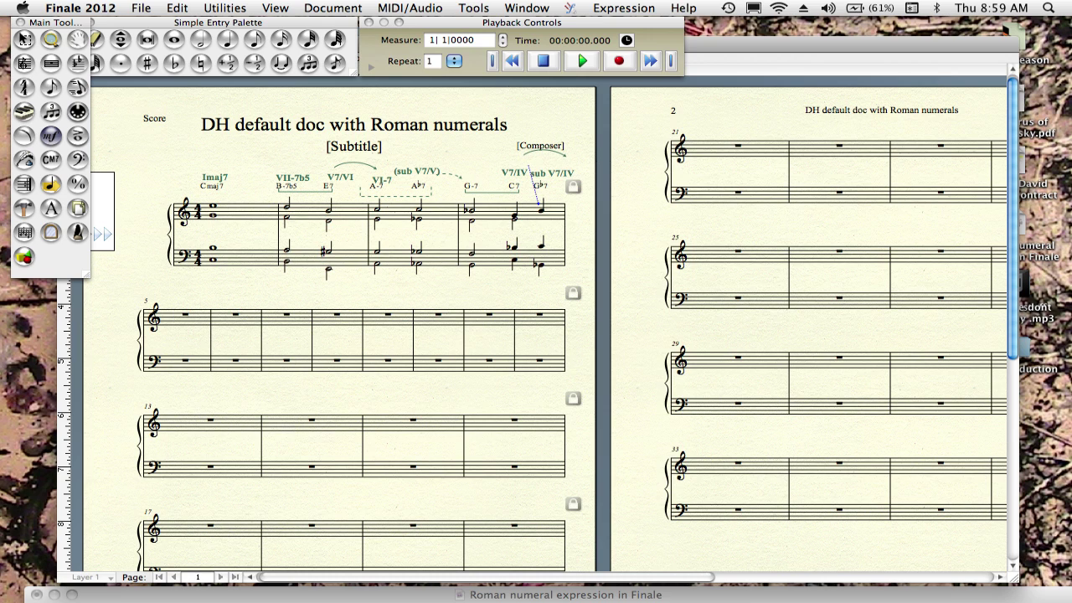
- Add the dashed arrow from the Roman Numerals expressions above the sub V7/IV label in measure 4
{"action": "left_click", "coordinate": [530, 167]}
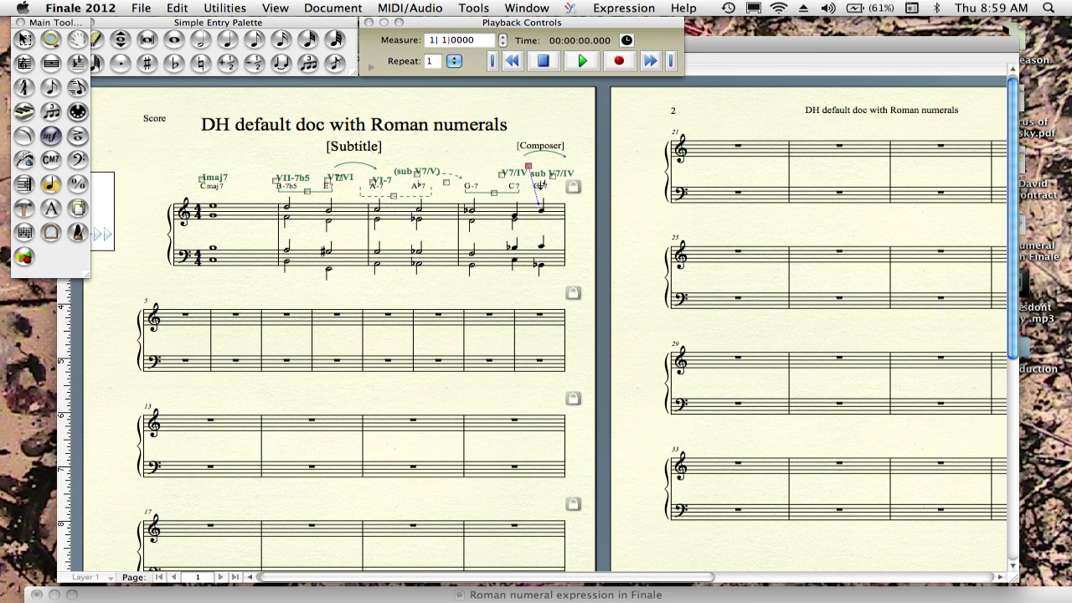
{"action": "double_click", "coordinate": [530, 168]}
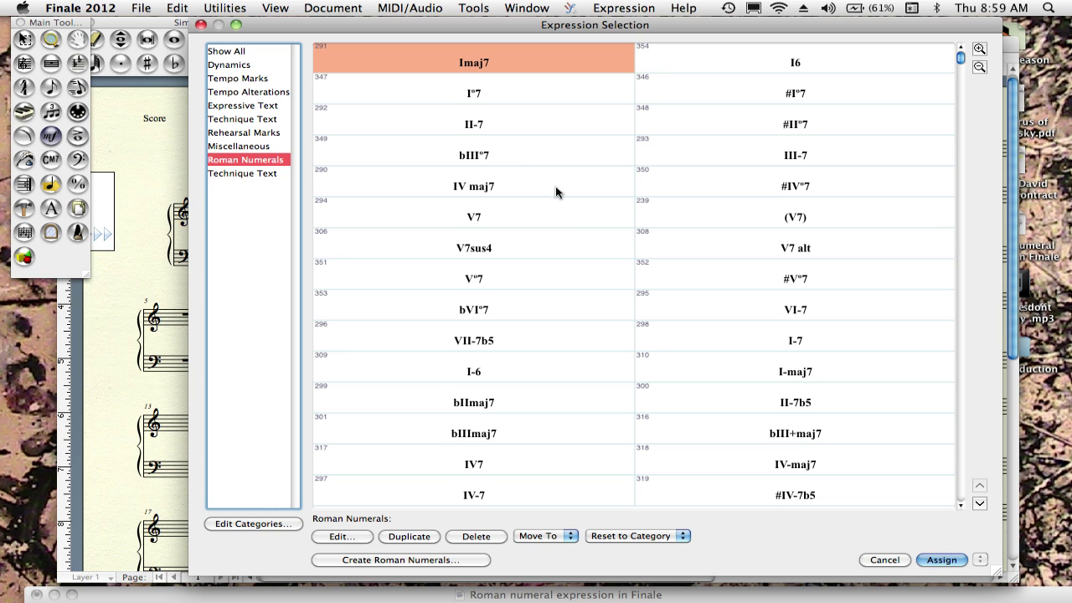
{"action": "scroll", "coordinate": [569, 209], "scroll_direction": "down", "scroll_amount": 10}
{"action": "scroll", "coordinate": [572, 210], "scroll_direction": "down", "scroll_amount": 5}
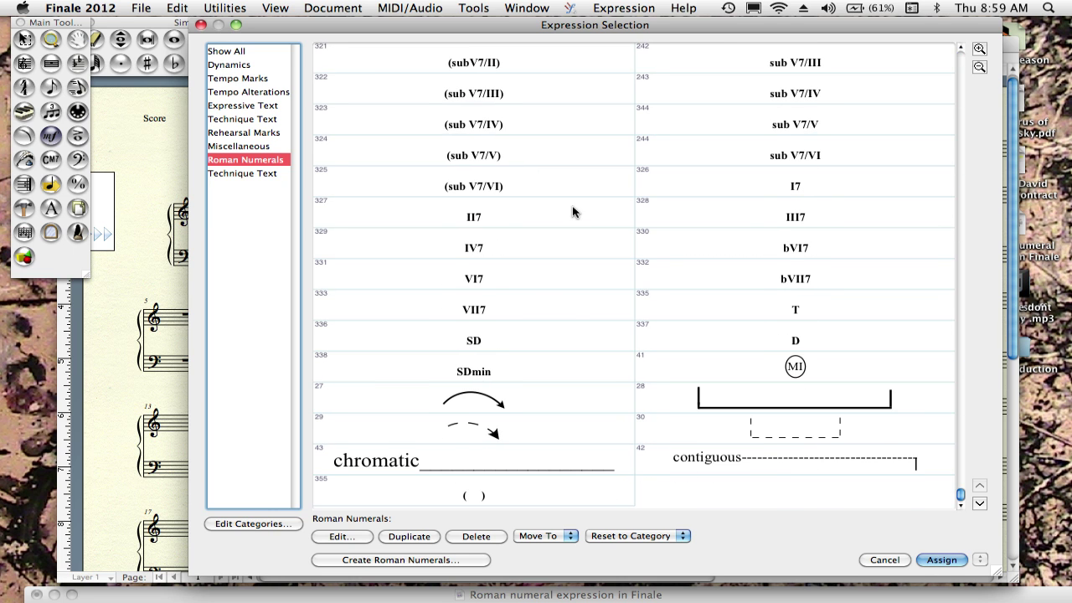
{"action": "left_click", "coordinate": [474, 431]}
{"action": "double_click", "coordinate": [474, 428]}
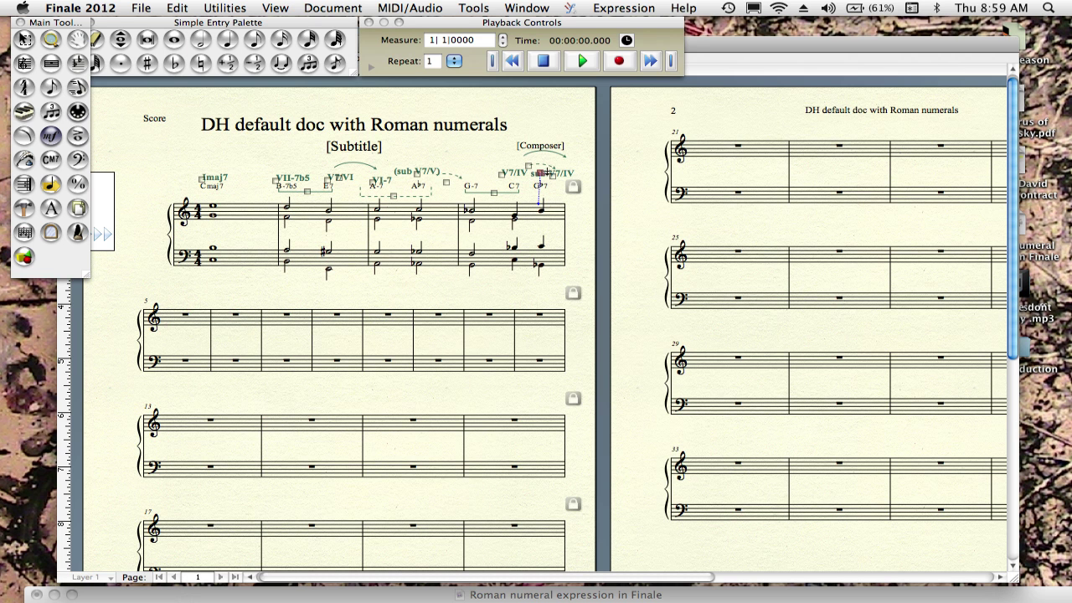
{"action": "left_click", "coordinate": [528, 167]}
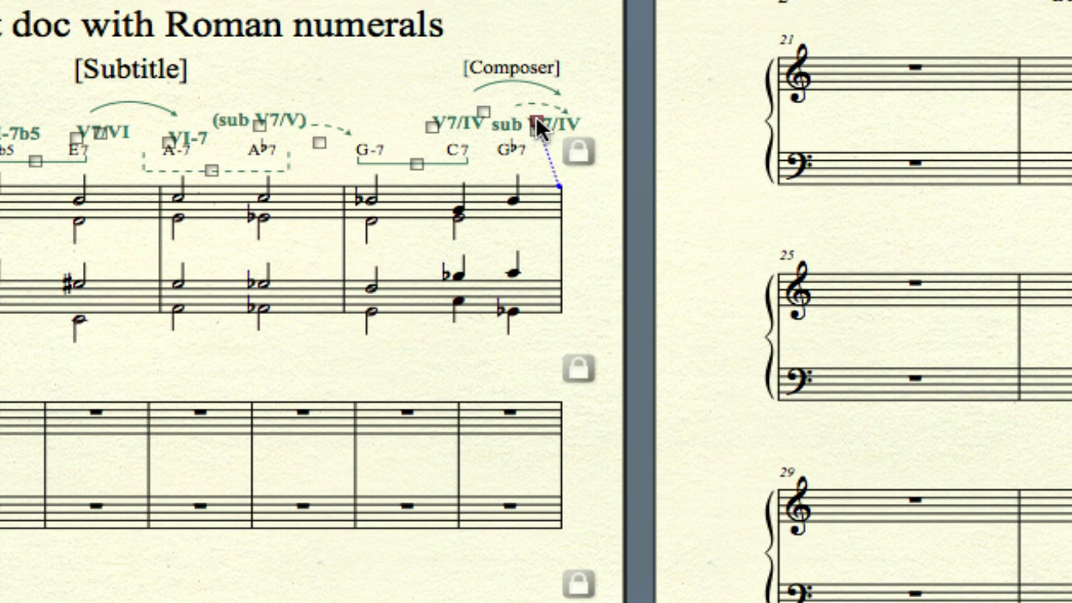
- Zoom in and reattach the sub V7/IV label from the staff end onto the G♭7 chord
{"action": "key", "text": "super+equal"}
{"action": "key", "text": "super+equal"}
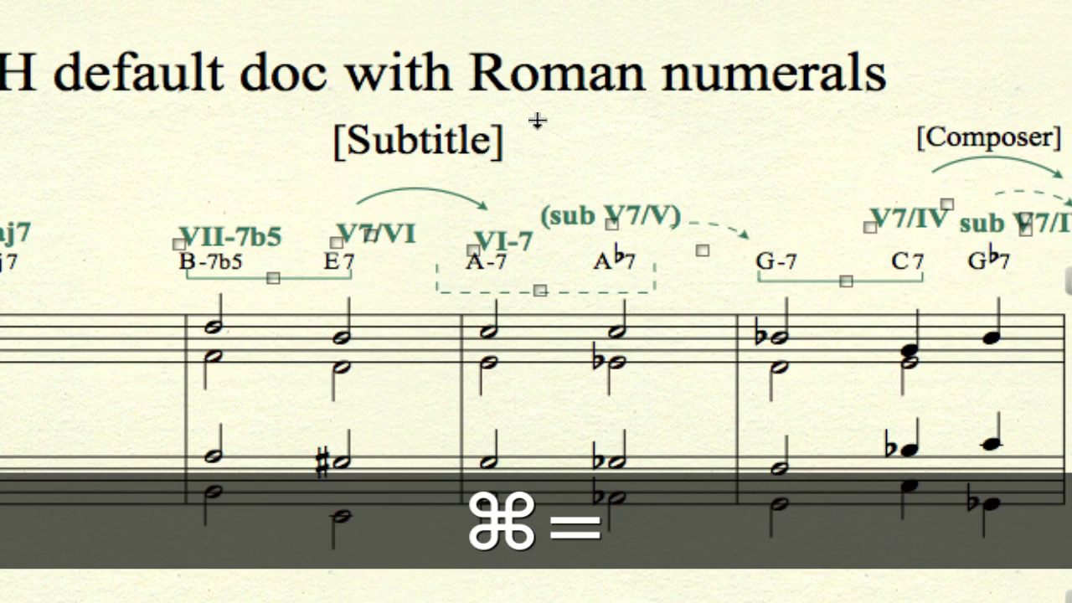
{"action": "left_click", "coordinate": [1028, 237]}
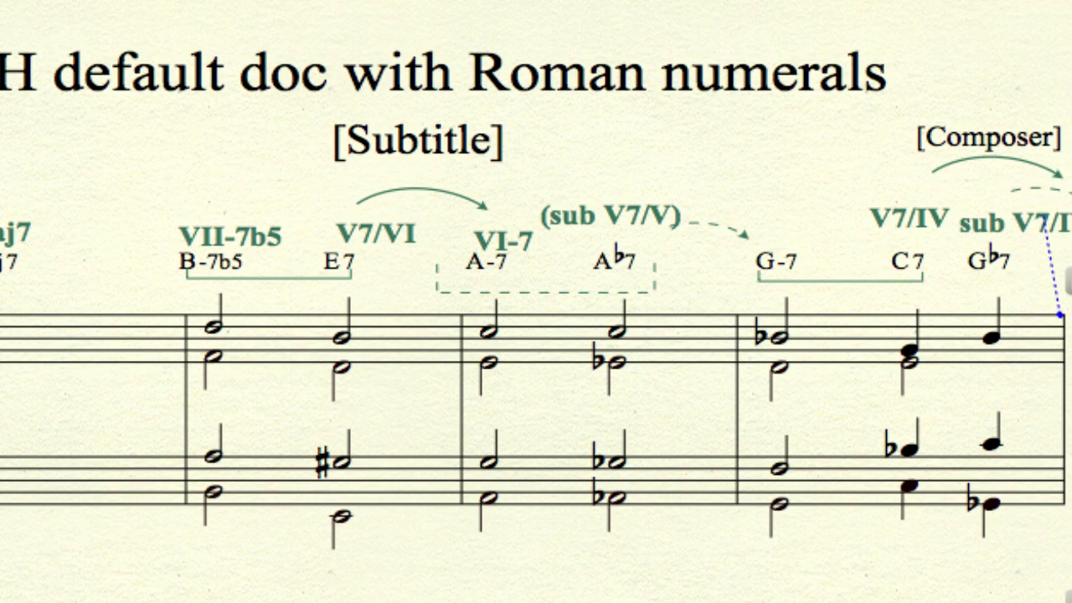
{"action": "left_click_drag", "start_coordinate": [1038, 226], "coordinate": [945, 198]}
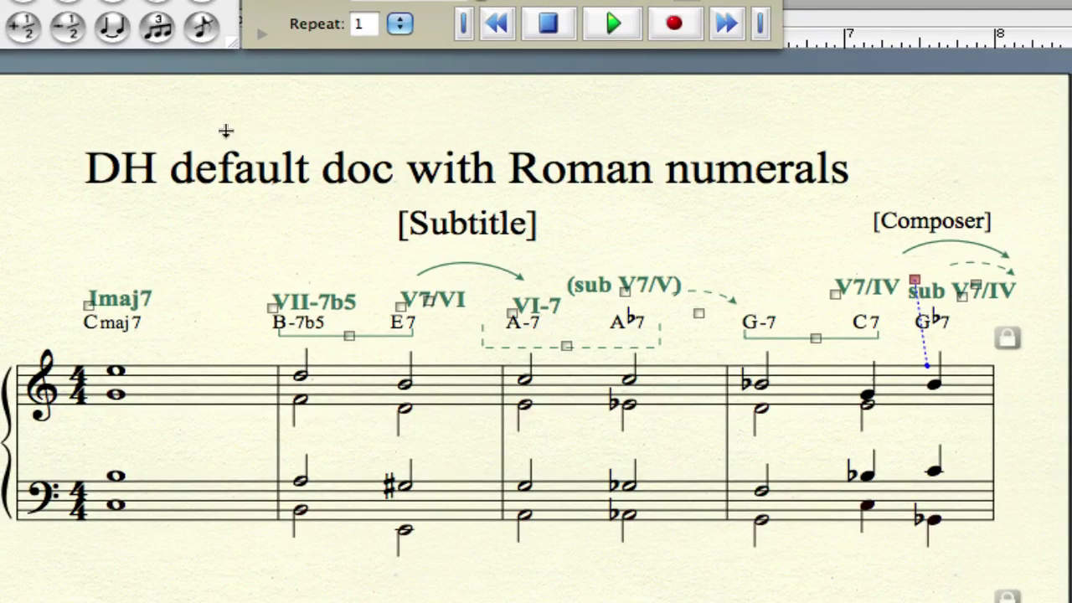
{"action": "key", "text": "Escape"}
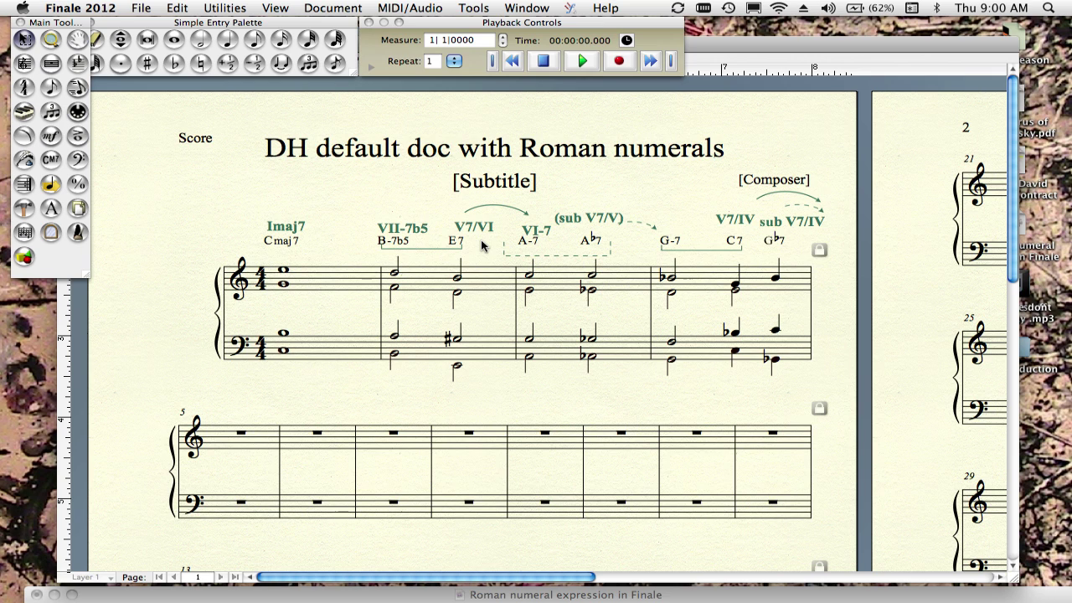
- Save all document elements as a library named 'Analysis', replacing the existing Analysis library
{"action": "left_click", "coordinate": [141, 8]}
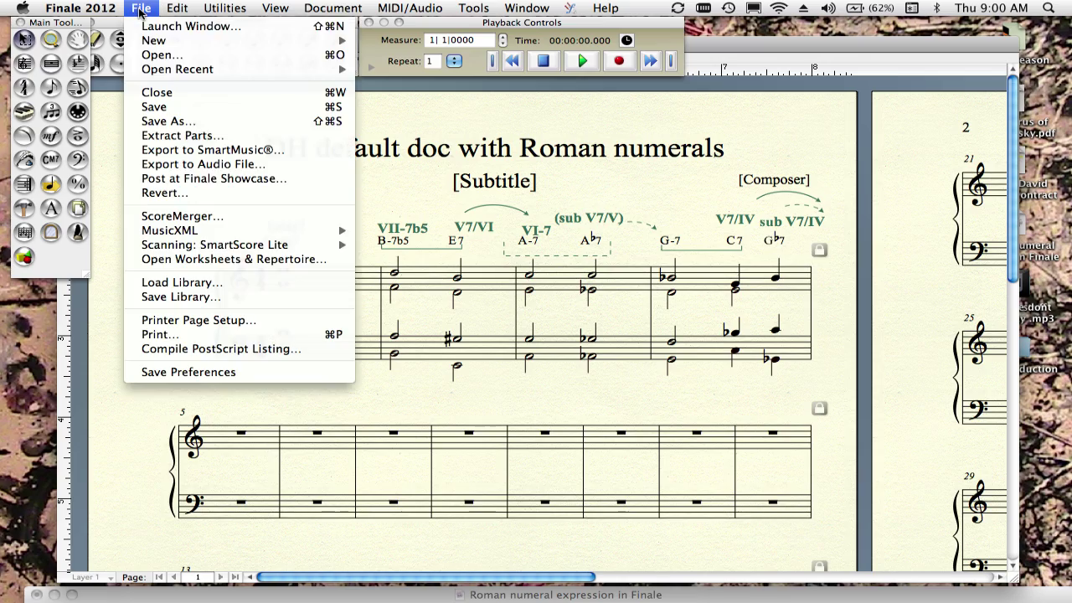
{"action": "left_click", "coordinate": [155, 300]}
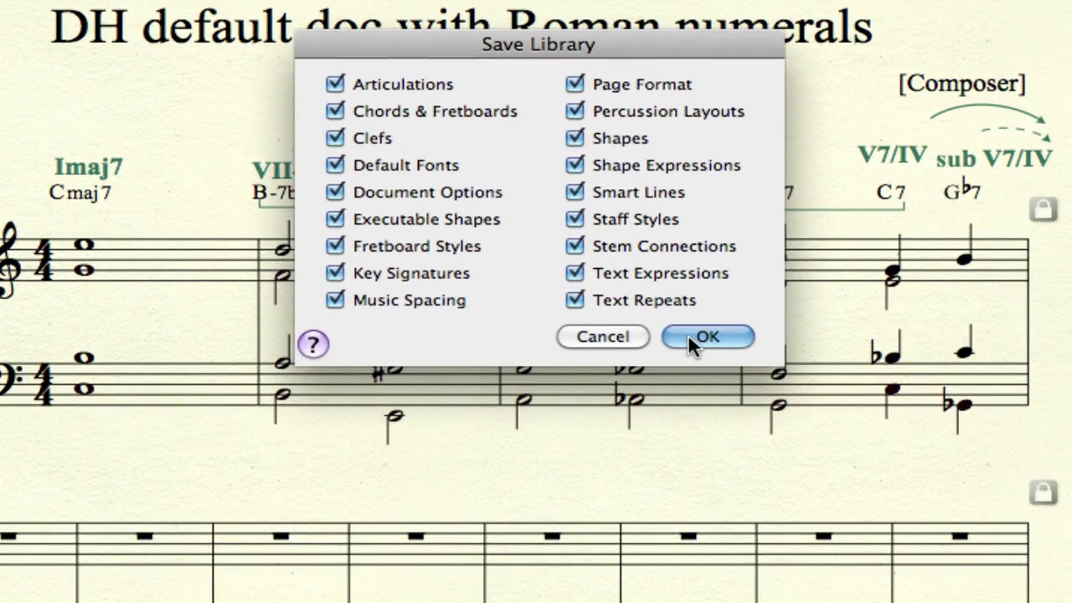
{"action": "left_click", "coordinate": [694, 335]}
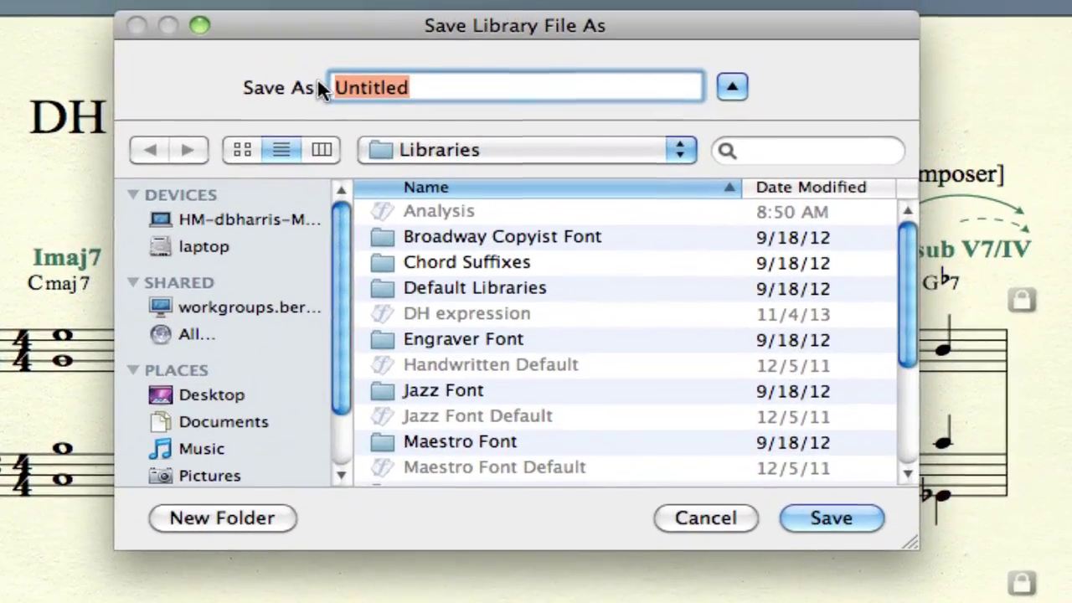
{"action": "type", "text": "ANal"}
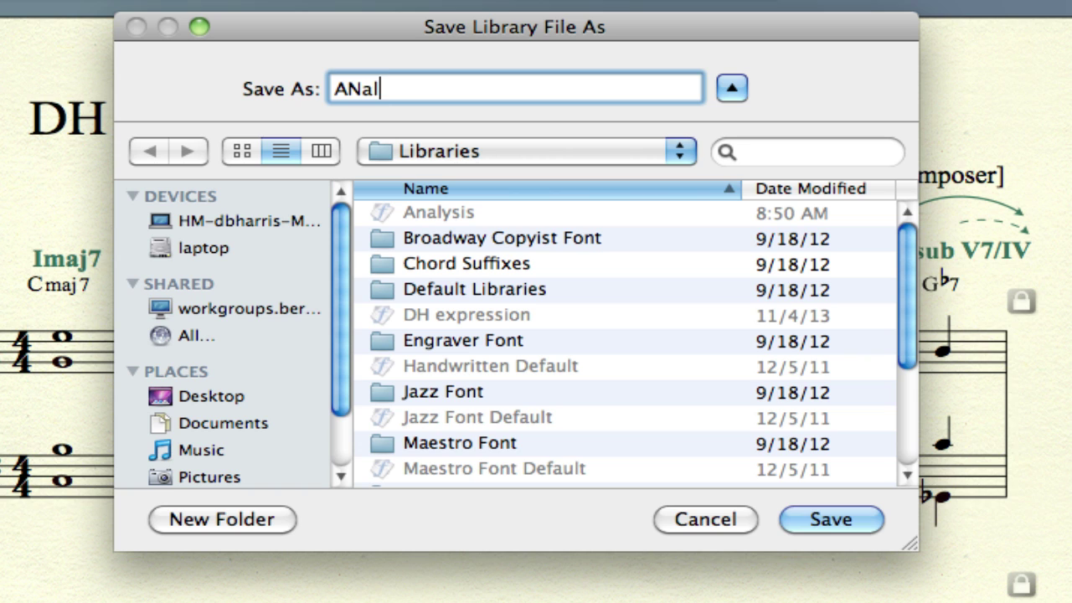
{"action": "type", "text": "ysis"}
{"action": "left_click_drag", "start_coordinate": [361, 89], "coordinate": [346, 88]}
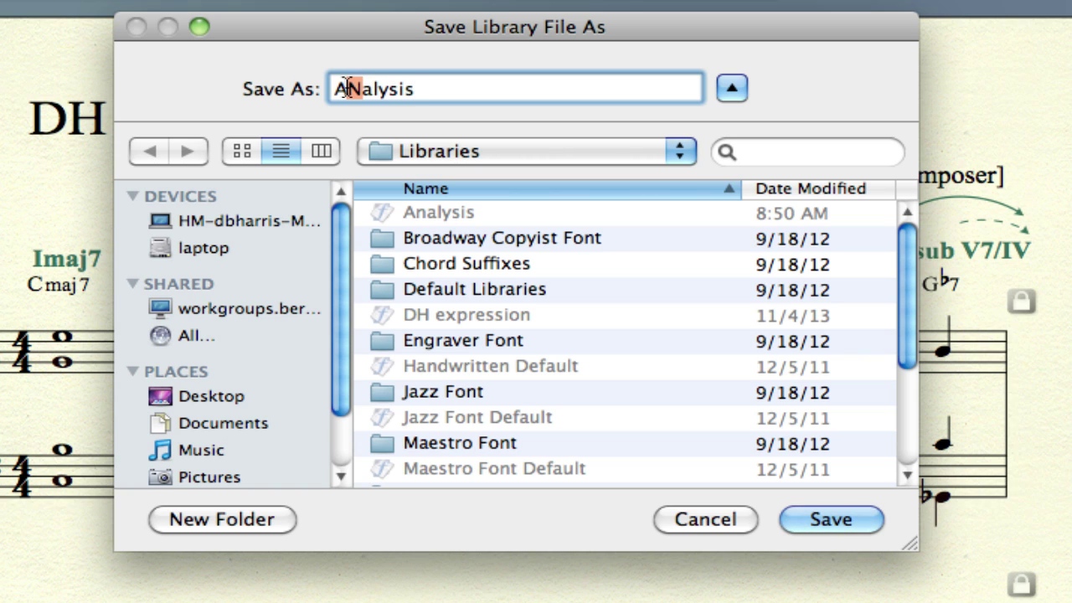
{"action": "type", "text": "n"}
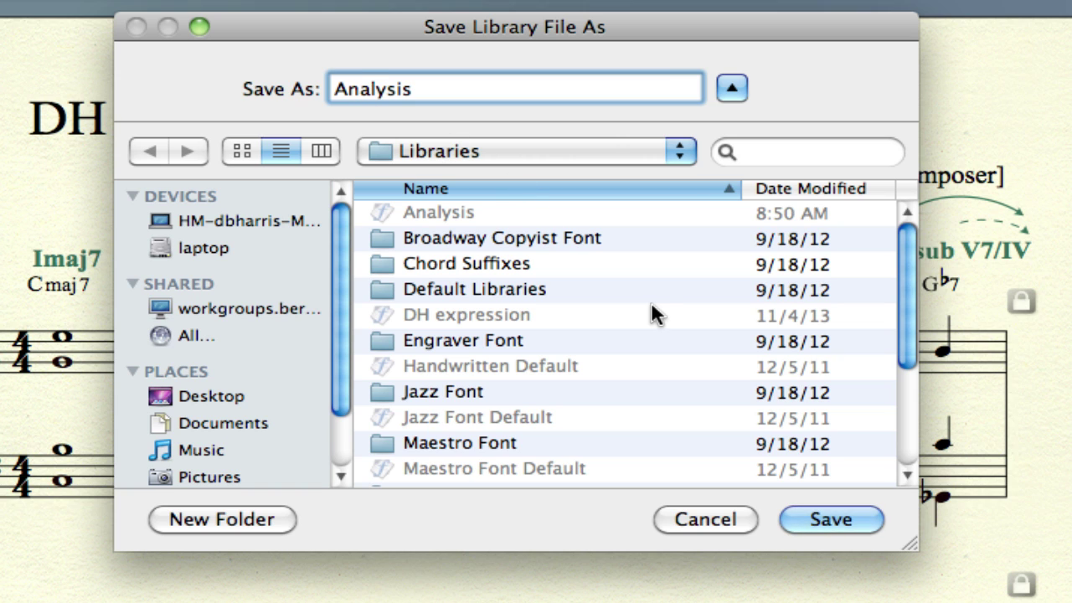
{"action": "left_click", "coordinate": [833, 517]}
{"action": "left_click", "coordinate": [725, 204]}
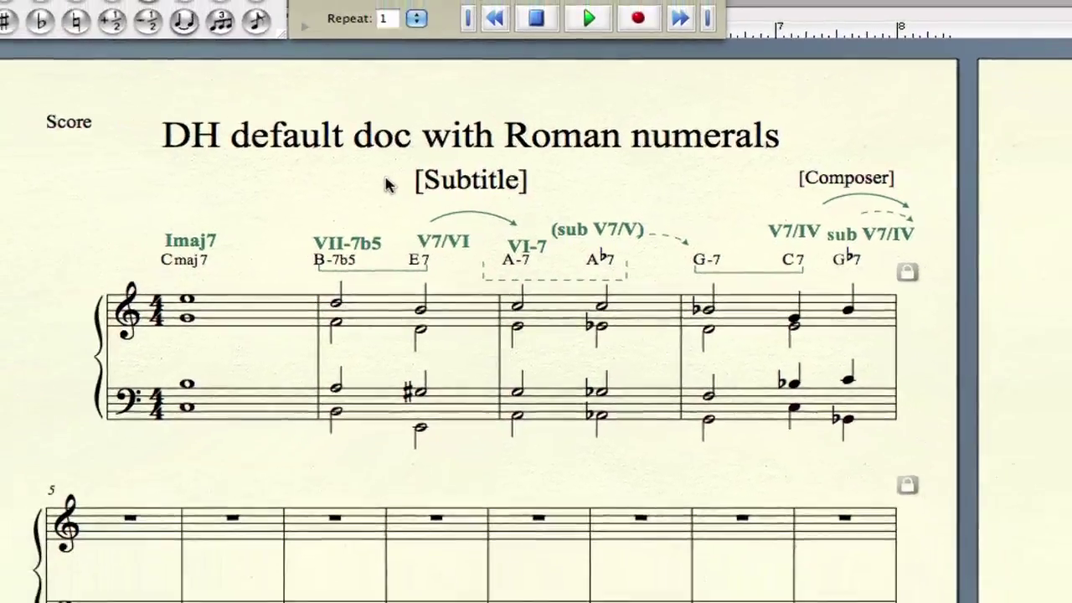
- Create a new default score document and shift its window down and right
{"action": "left_click", "coordinate": [141, 8]}
{"action": "mouse_move", "coordinate": [146, 42]}
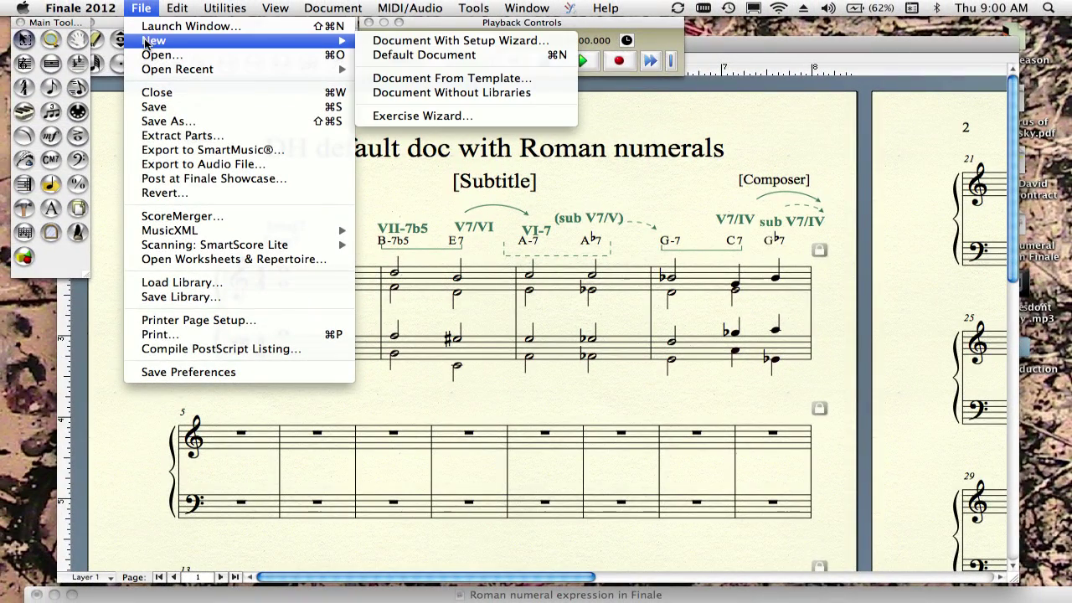
{"action": "left_click", "coordinate": [379, 55]}
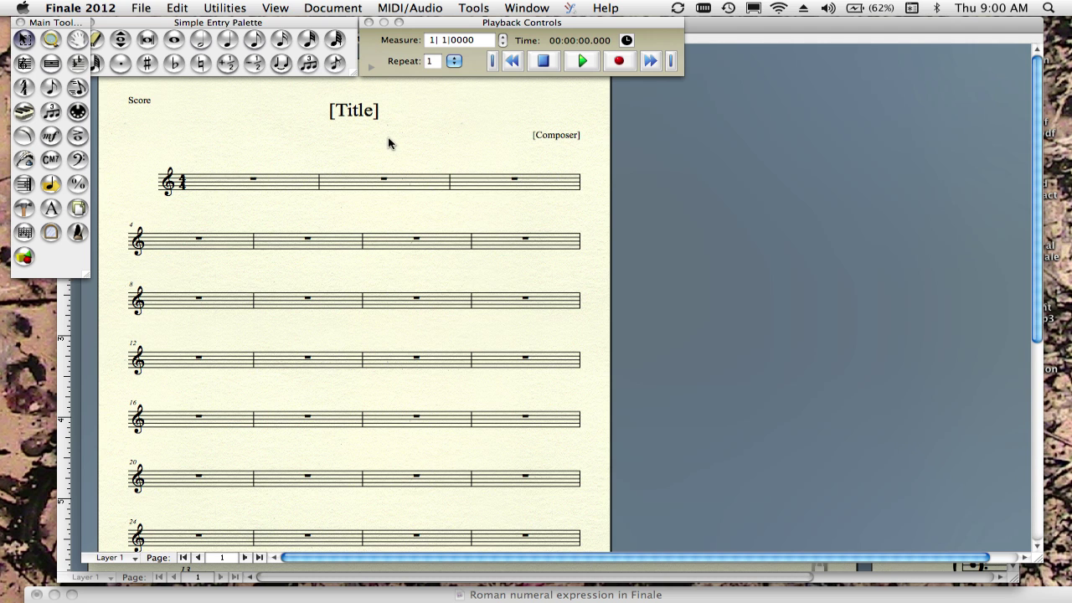
{"action": "left_click_drag", "start_coordinate": [725, 29], "coordinate": [778, 69]}
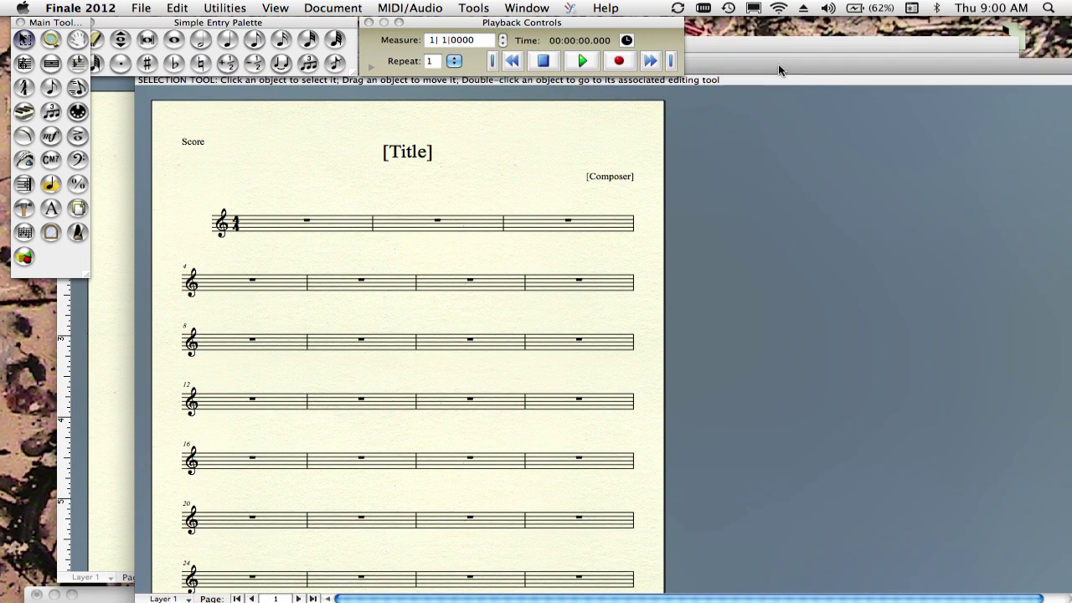
- Review the new document's available expressions in Expression Selection, then cancel without adding any
{"action": "left_click", "coordinate": [48, 138]}
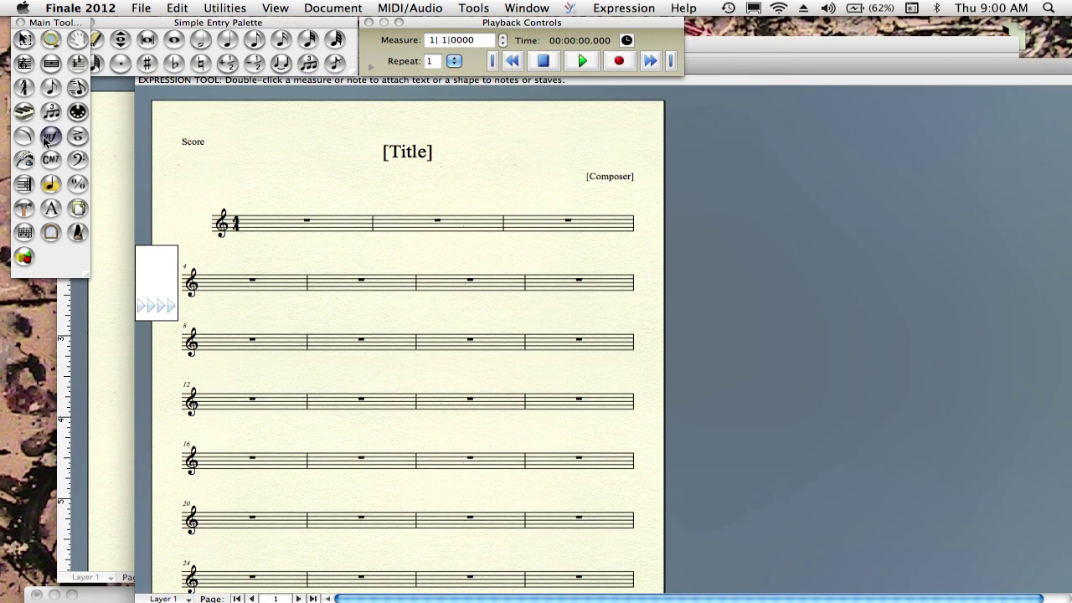
{"action": "double_click", "coordinate": [276, 211]}
{"action": "scroll", "coordinate": [545, 201], "scroll_direction": "down", "scroll_amount": 8}
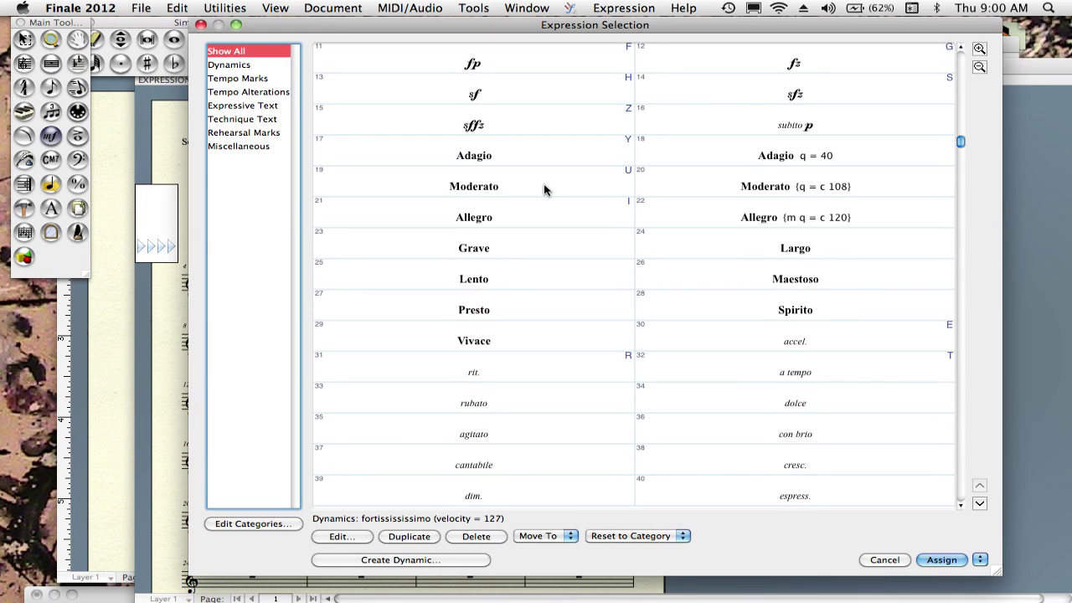
{"action": "scroll", "coordinate": [539, 214], "scroll_direction": "down", "scroll_amount": 6}
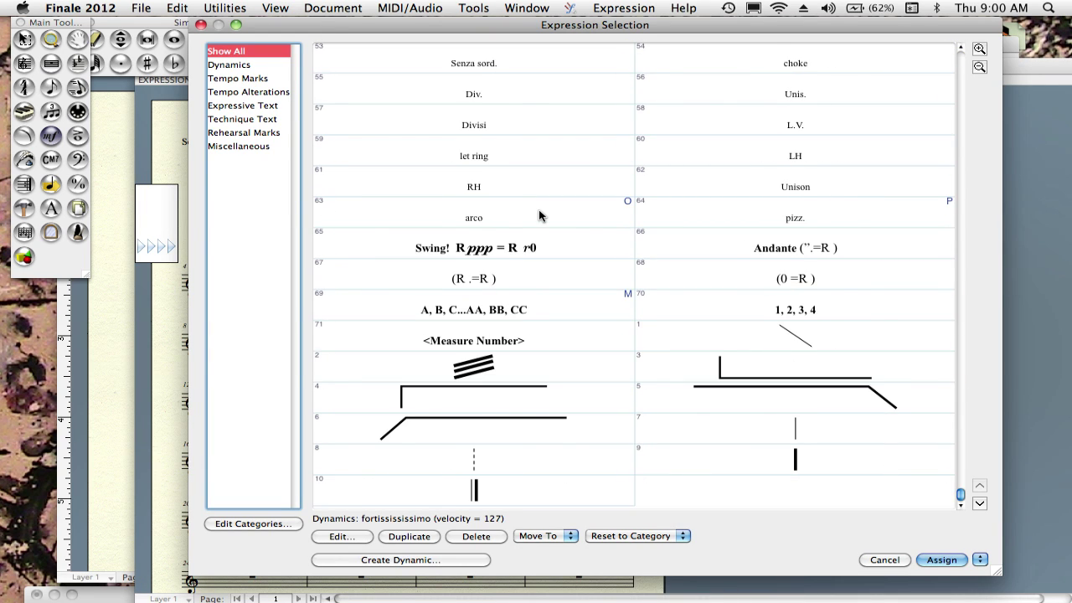
{"action": "scroll", "coordinate": [541, 216], "scroll_direction": "up", "scroll_amount": 14}
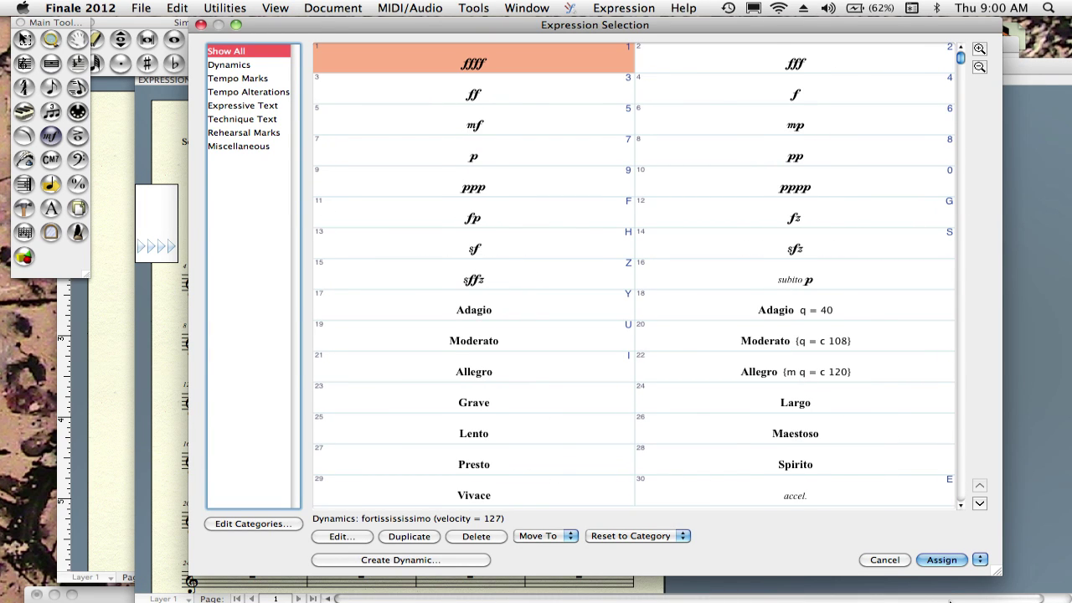
{"action": "left_click", "coordinate": [884, 560]}
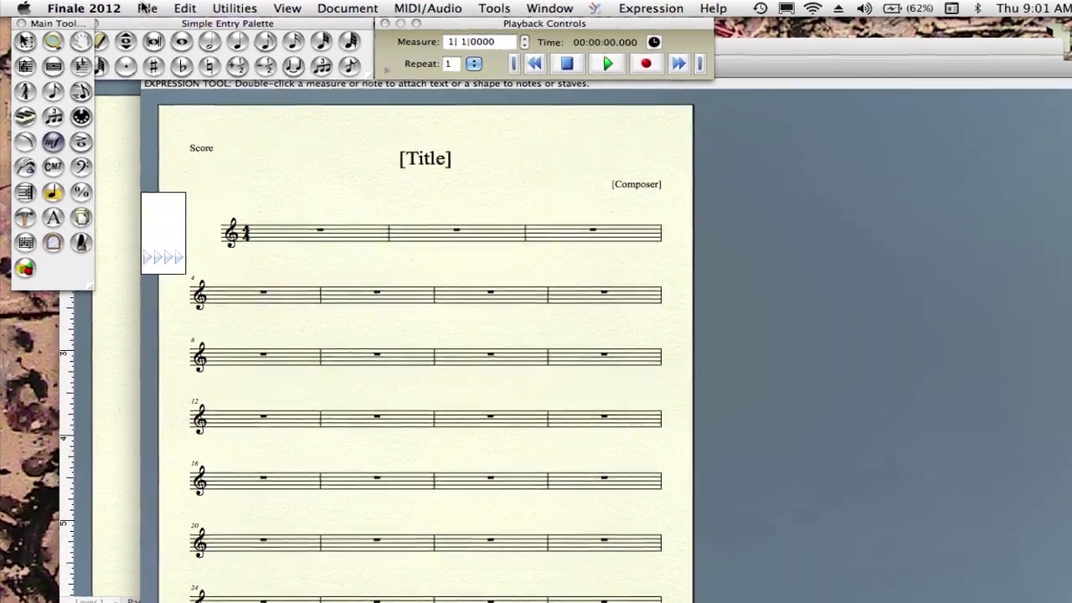
{"action": "left_click", "coordinate": [140, 7]}
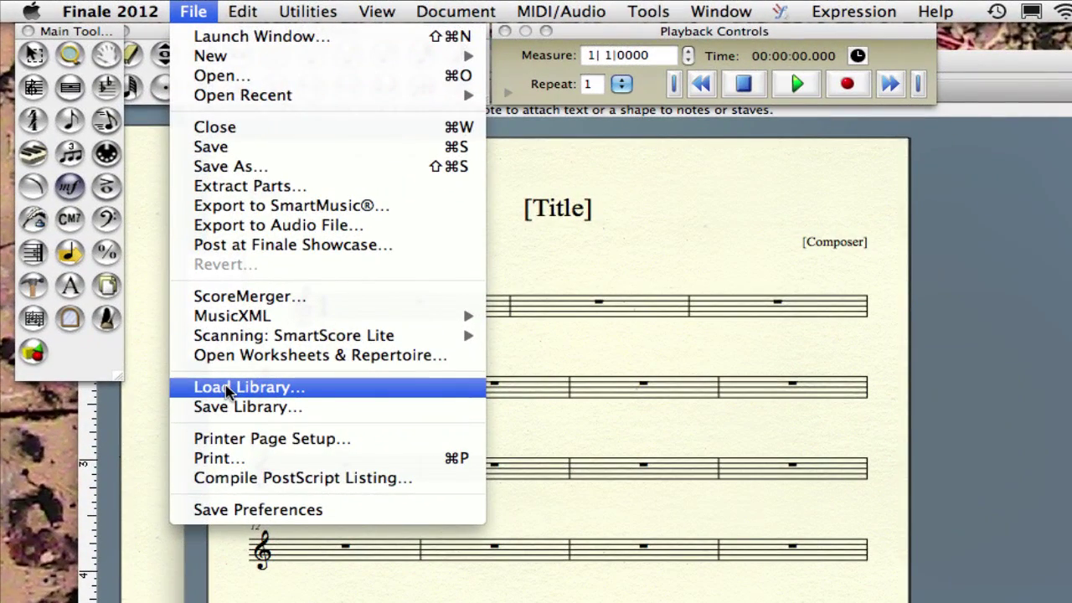
- Load the 'Analysis' library from the Libraries folder into the untitled score
{"action": "left_click", "coordinate": [231, 387]}
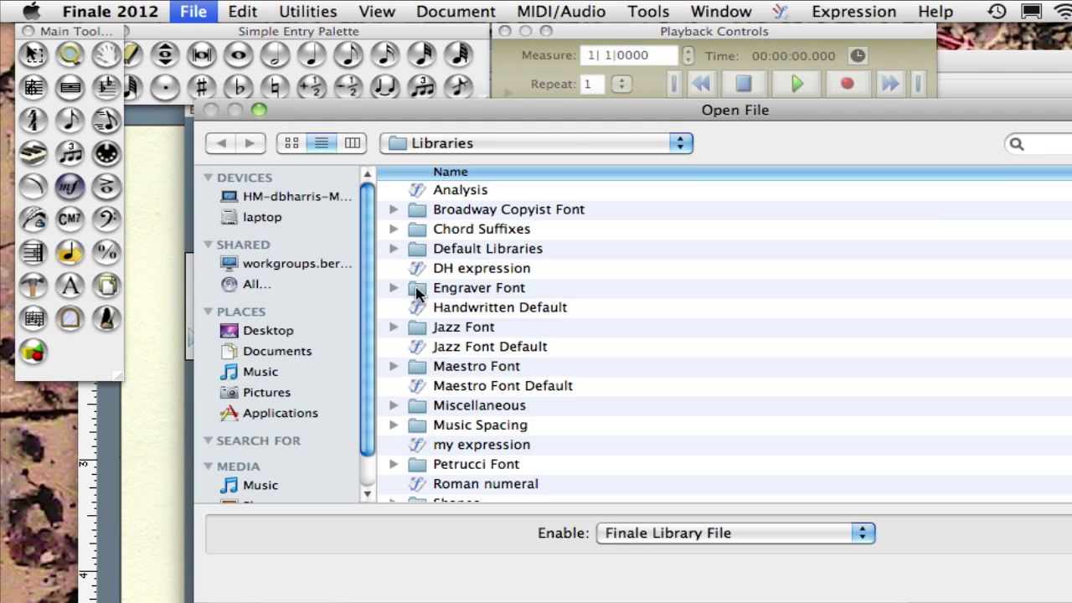
{"action": "double_click", "coordinate": [461, 190]}
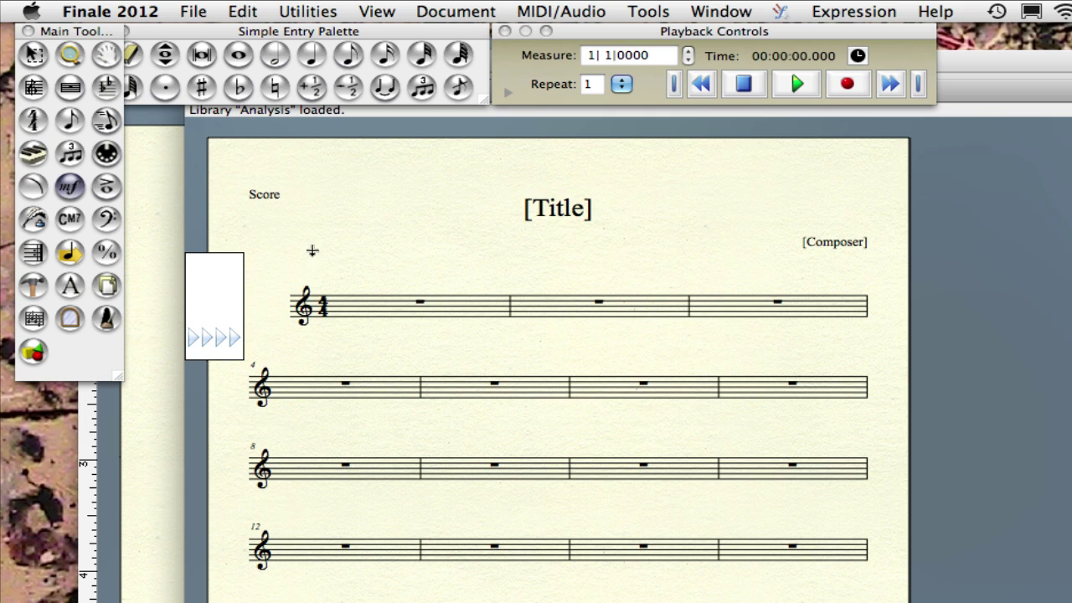
{"action": "double_click", "coordinate": [355, 303]}
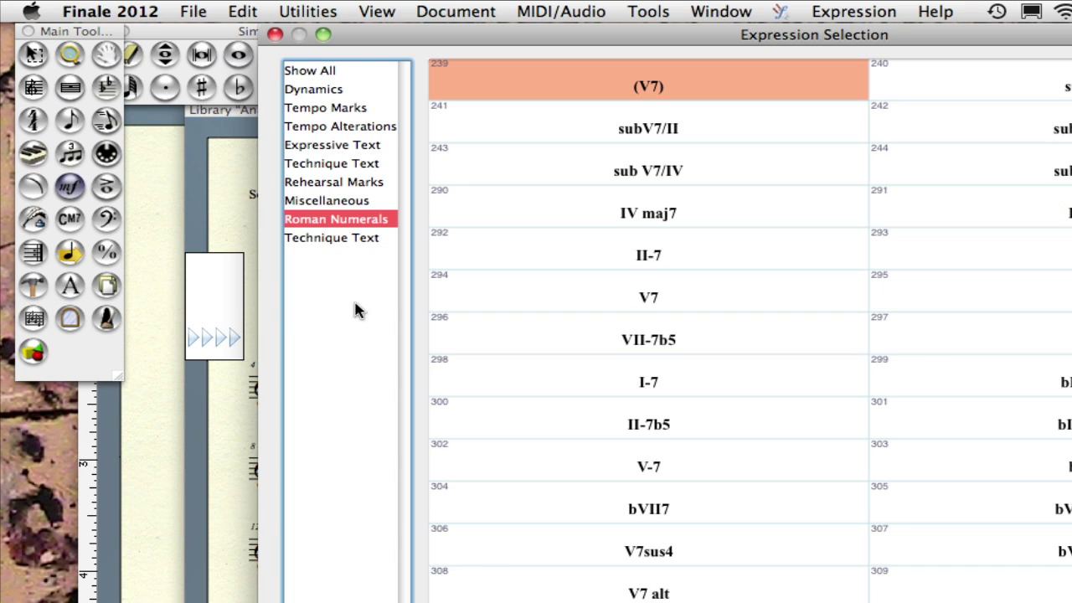
{"action": "scroll", "coordinate": [734, 148], "scroll_direction": "down", "scroll_amount": 8}
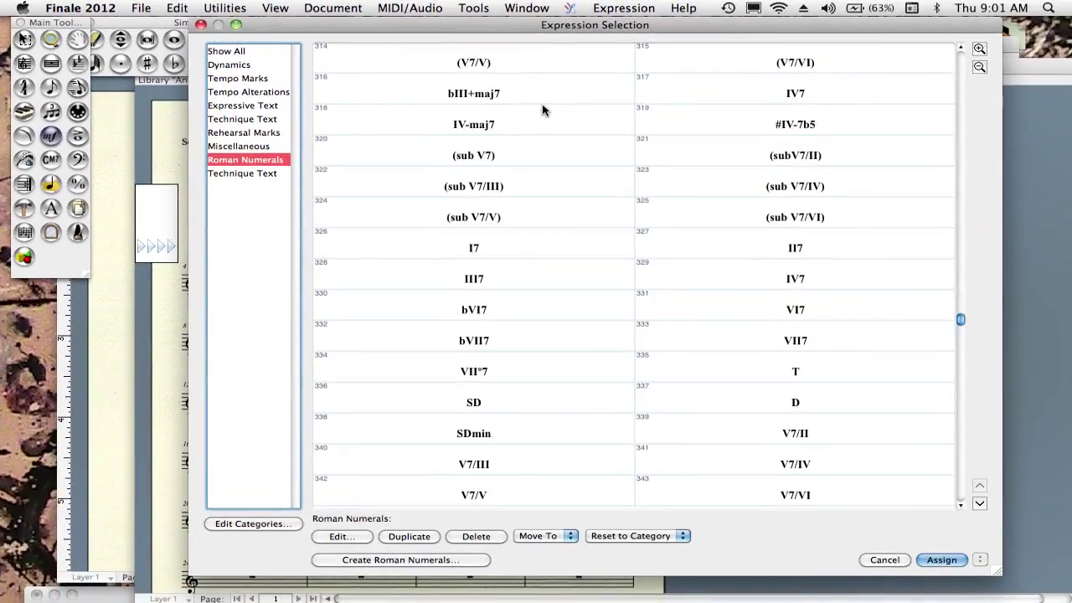
{"action": "scroll", "coordinate": [542, 110], "scroll_direction": "down", "scroll_amount": 3}
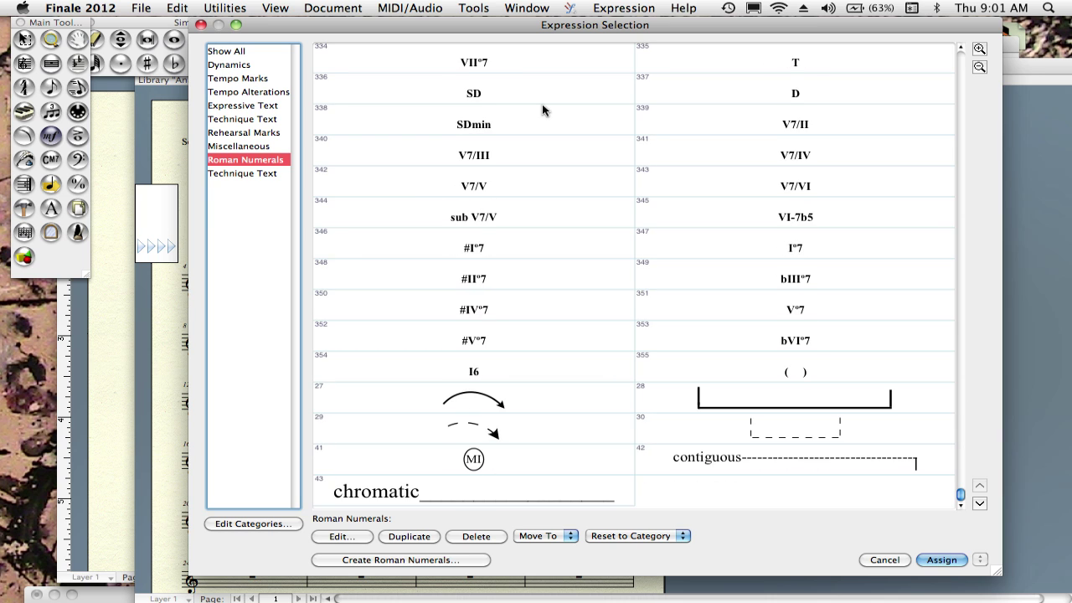
{"action": "scroll", "coordinate": [542, 109], "scroll_direction": "up", "scroll_amount": 4}
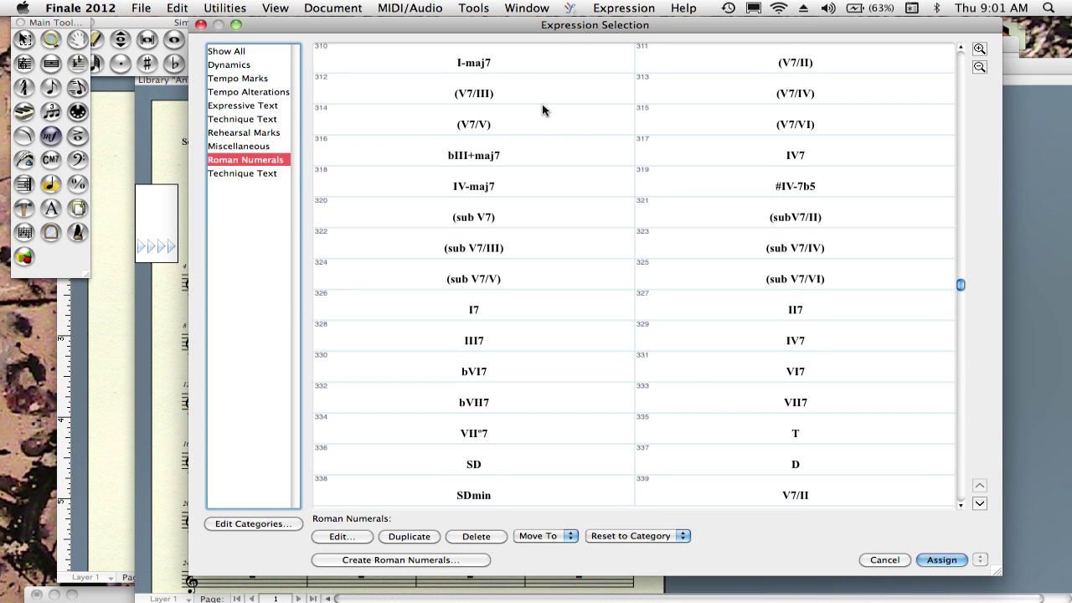
{"action": "scroll", "coordinate": [542, 110], "scroll_direction": "up", "scroll_amount": 5}
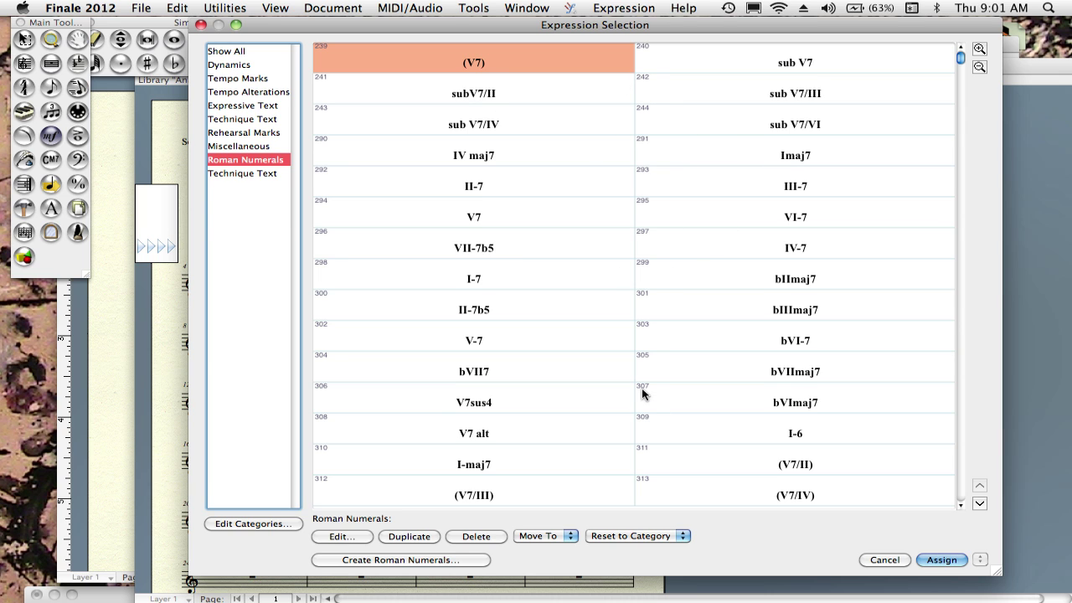
{"action": "scroll", "coordinate": [642, 393], "scroll_direction": "down", "scroll_amount": 5}
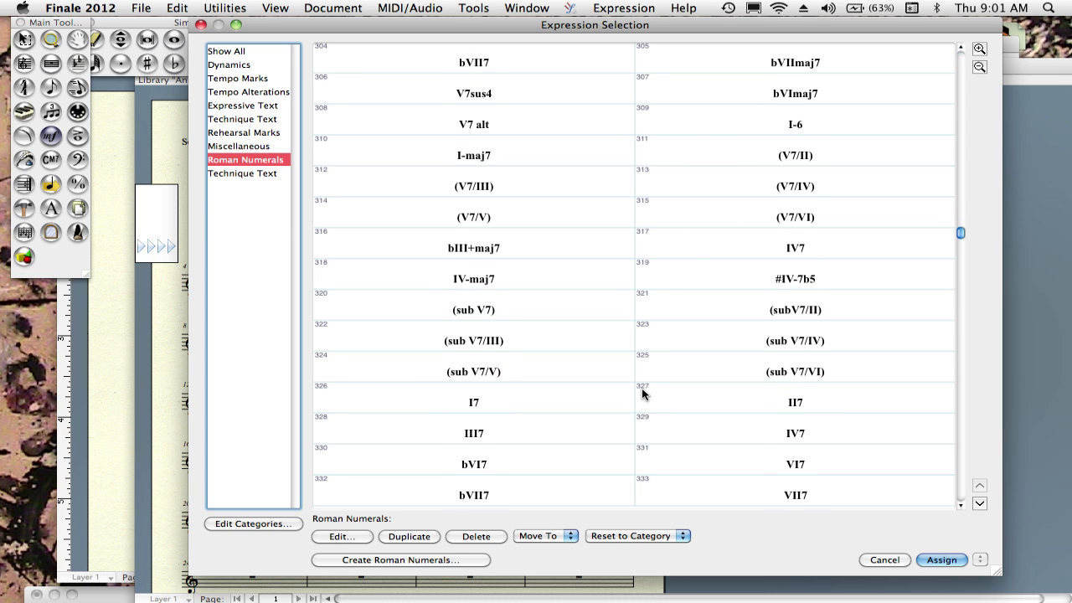
{"action": "scroll", "coordinate": [642, 394], "scroll_direction": "down", "scroll_amount": 8}
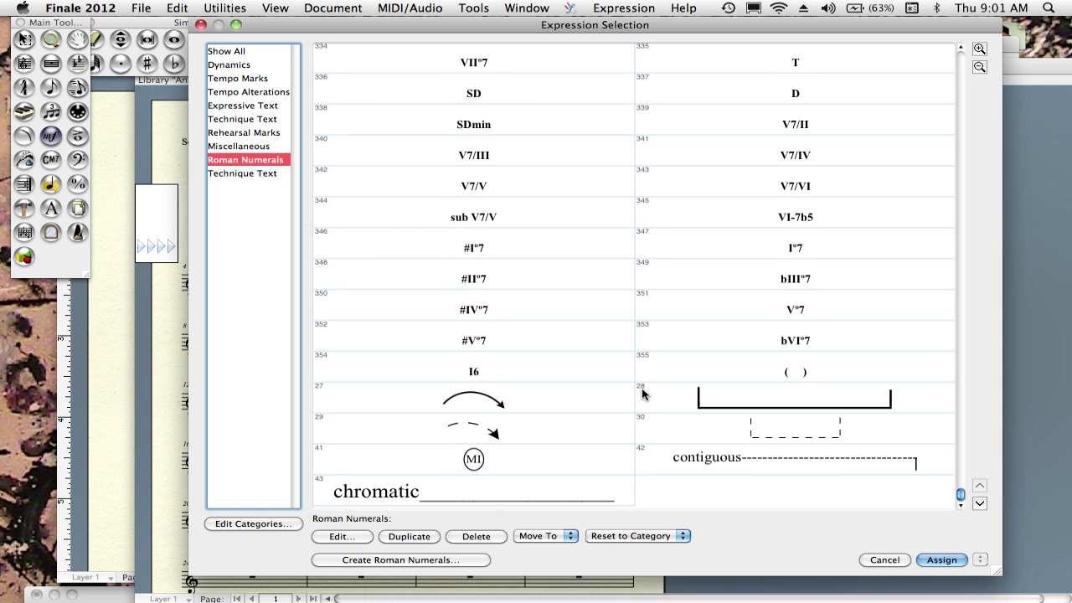
{"action": "scroll", "coordinate": [642, 394], "scroll_direction": "up", "scroll_amount": 6}
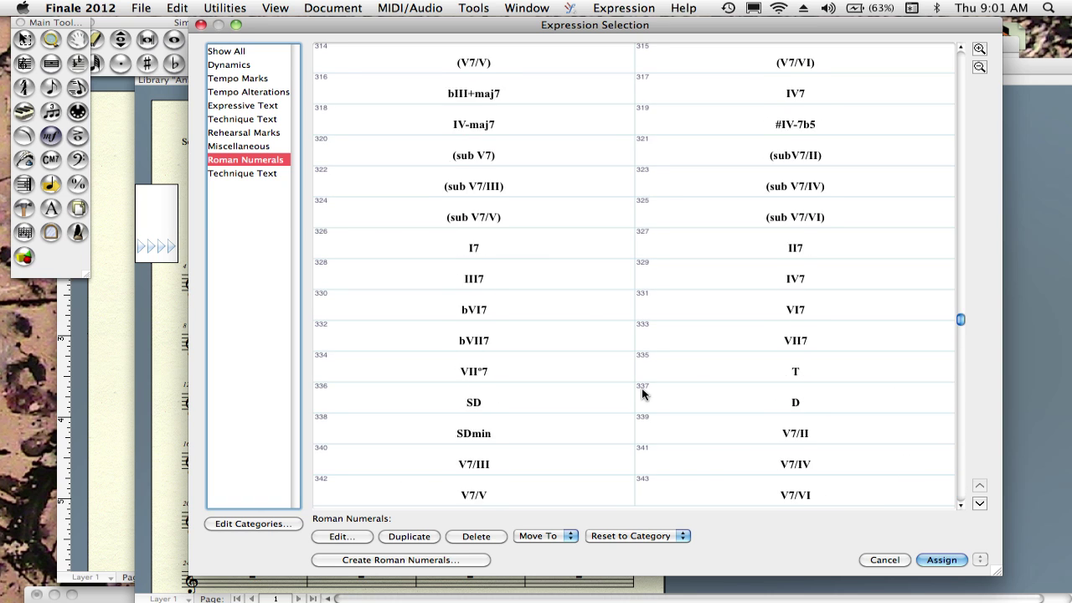
{"action": "scroll", "coordinate": [642, 393], "scroll_direction": "up", "scroll_amount": 7}
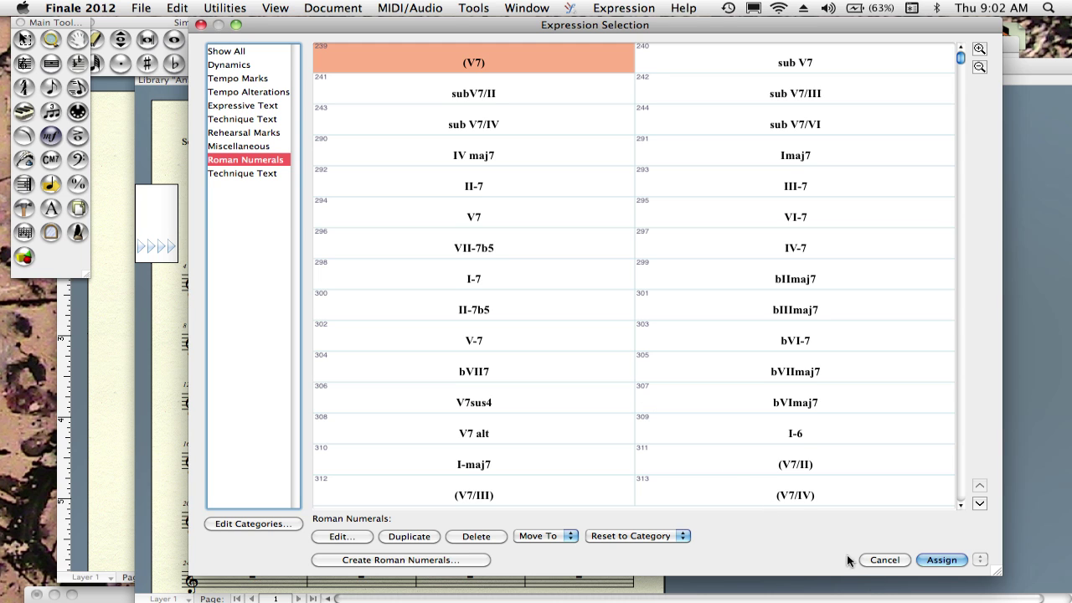
{"action": "left_click", "coordinate": [884, 561]}
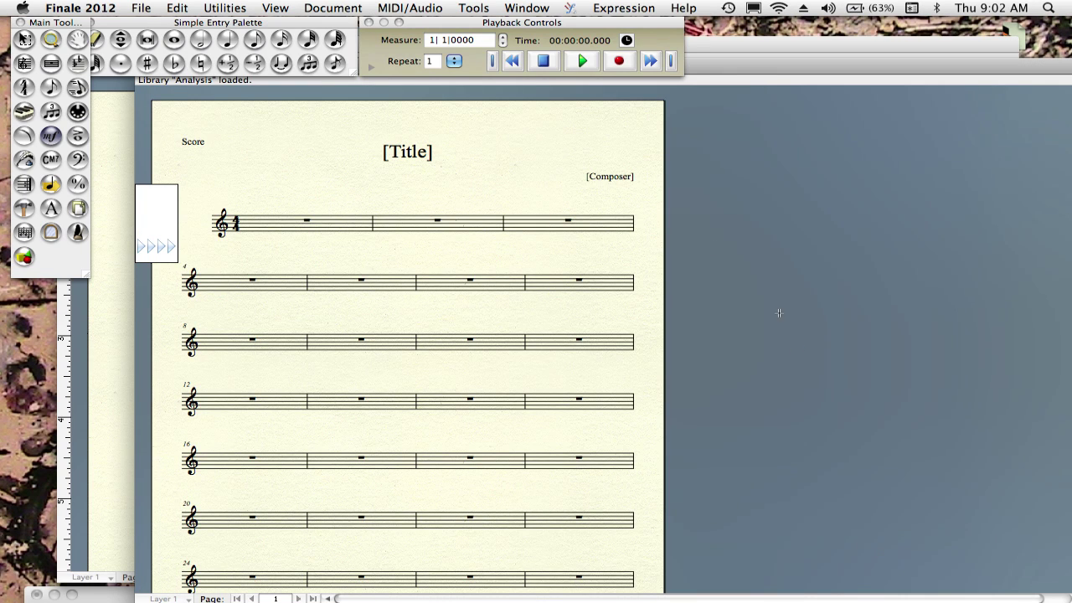
- Close the untitled score without saving
{"action": "left_click_drag", "start_coordinate": [749, 71], "coordinate": [746, 161]}
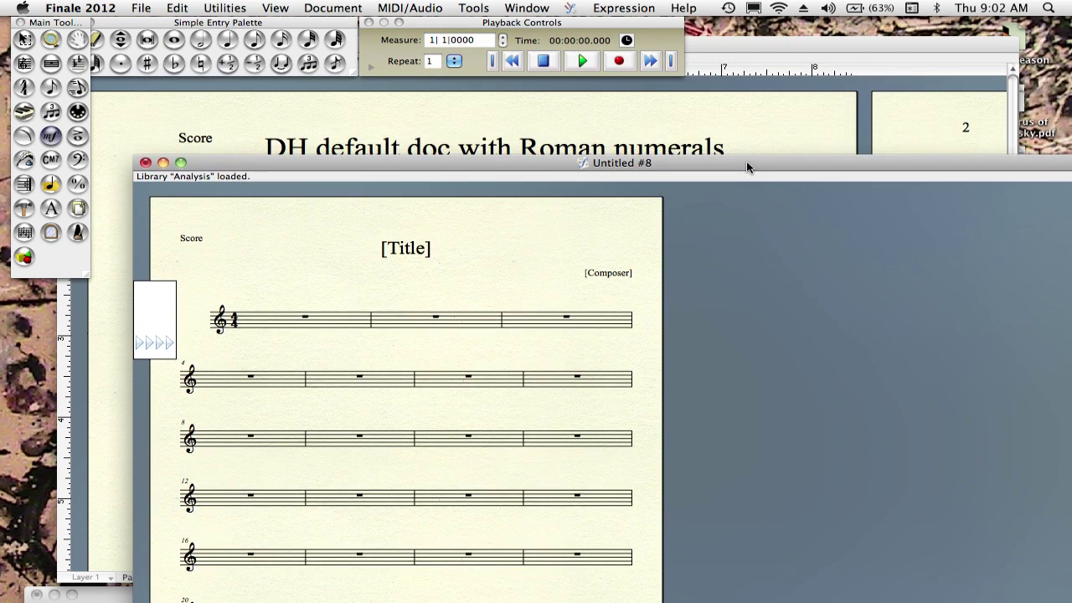
{"action": "key", "text": "super+w"}
{"action": "left_click", "coordinate": [481, 228]}
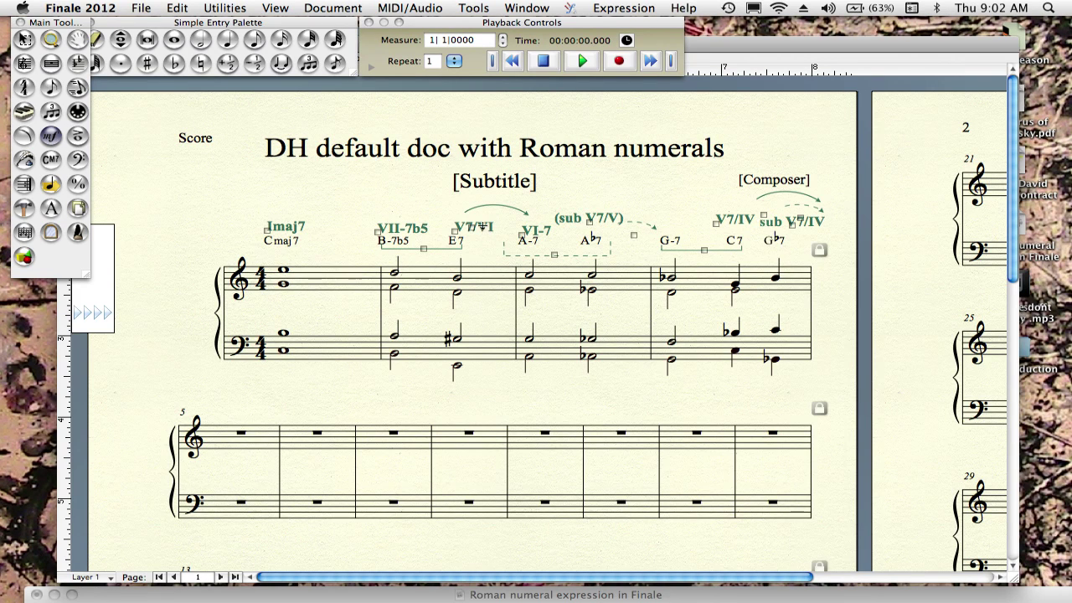
- Move measures 3–4 of the piano score down to start the second system
{"action": "left_click", "coordinate": [24, 39]}
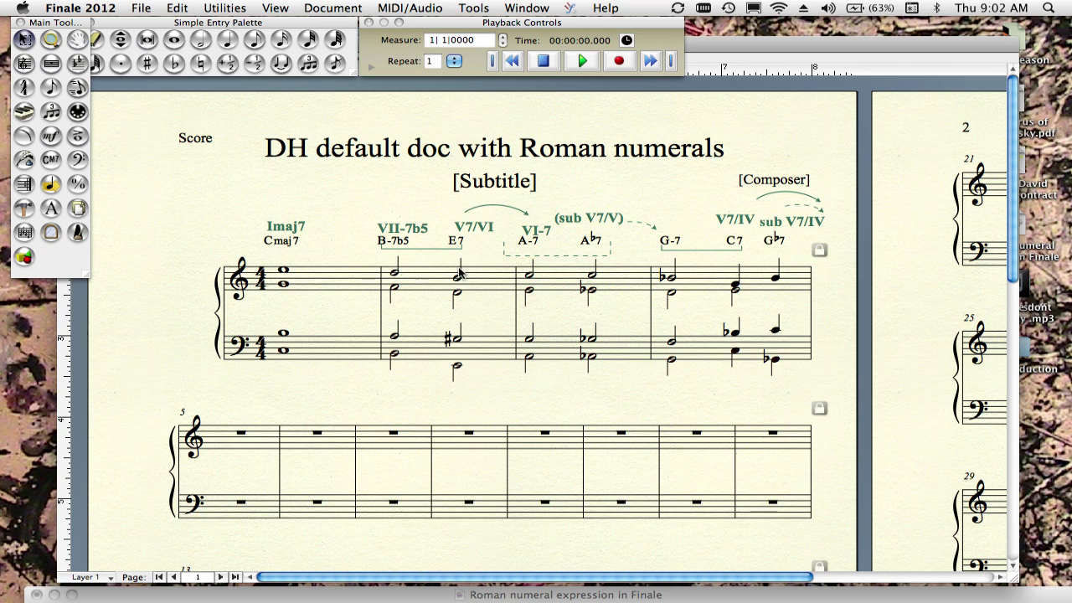
{"action": "left_click", "coordinate": [537, 287]}
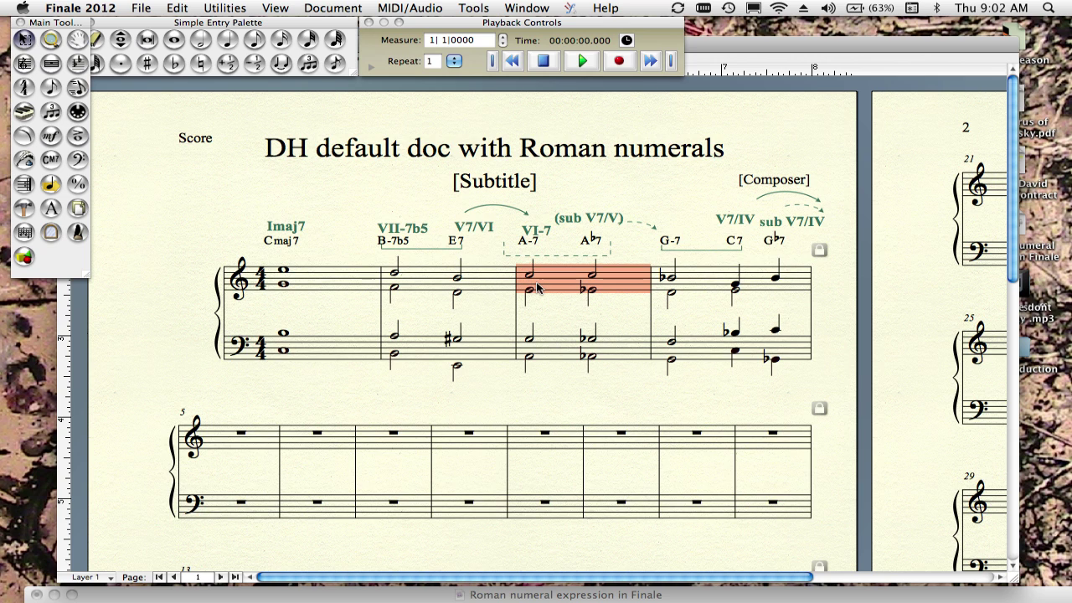
{"action": "key", "text": "Down"}
{"action": "left_click", "coordinate": [317, 438]}
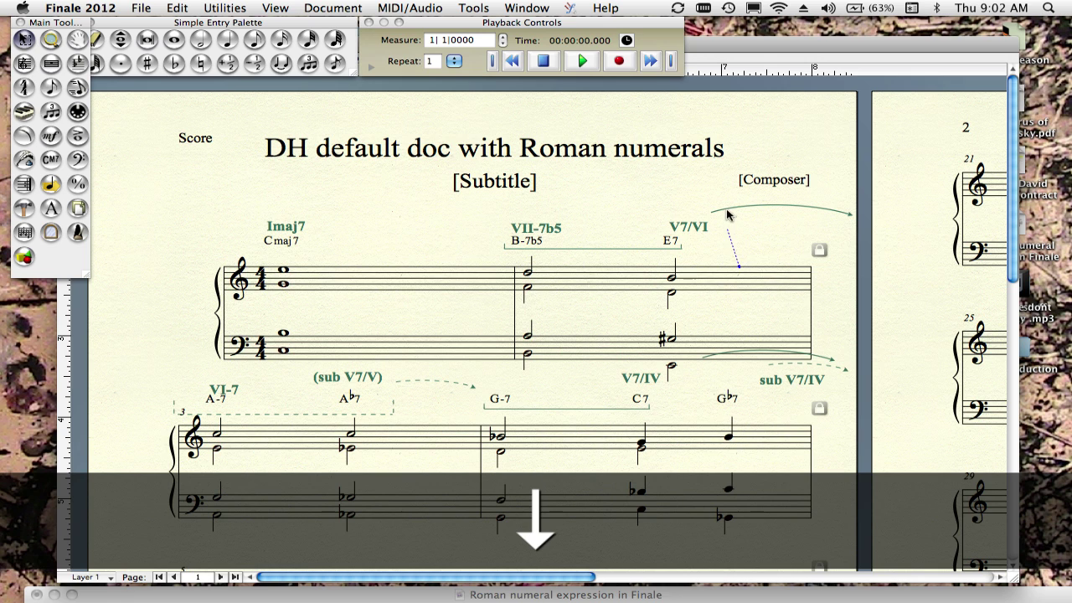
- Reshape the V7/VI curved arrow and nudge the second system slightly lower
{"action": "left_click_drag", "start_coordinate": [726, 214], "coordinate": [686, 215]}
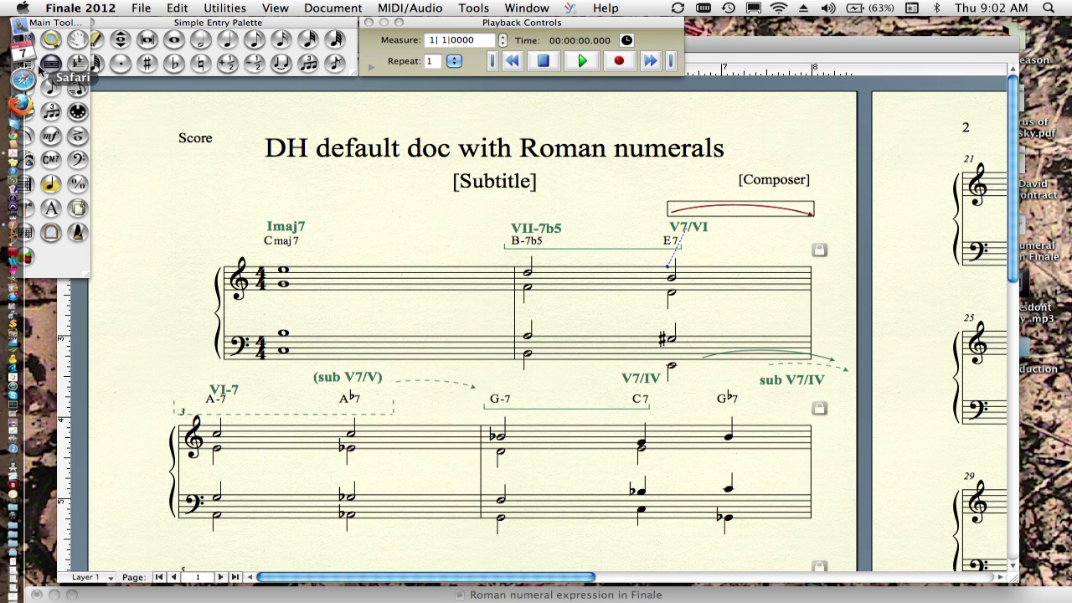
{"action": "left_click", "coordinate": [25, 63]}
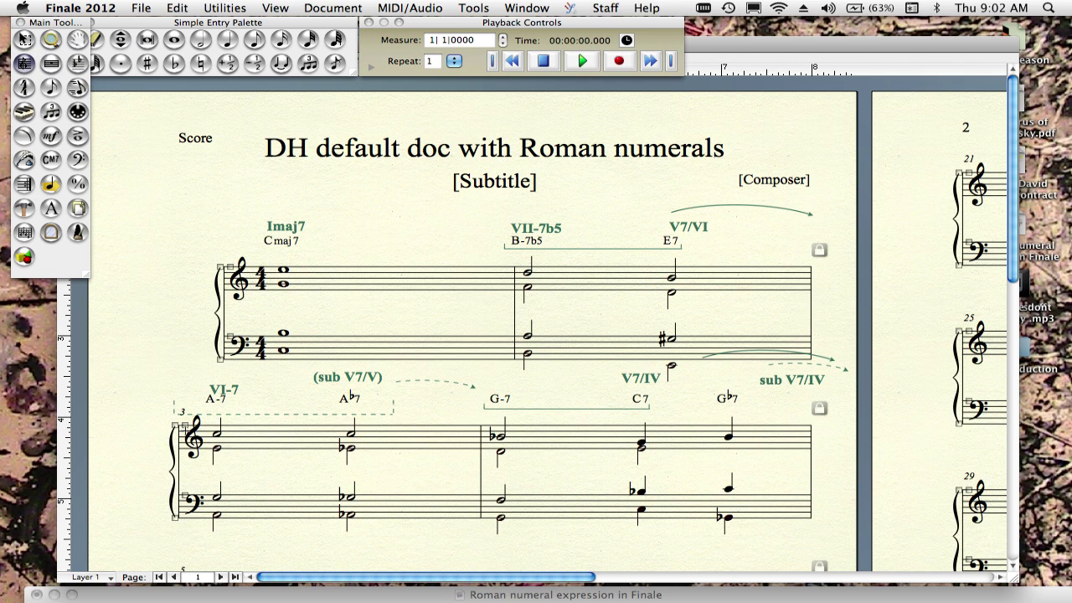
{"action": "key", "text": "Down"}
{"action": "key", "text": "Down"}
{"action": "key", "text": "Down"}
{"action": "key", "text": "Down"}
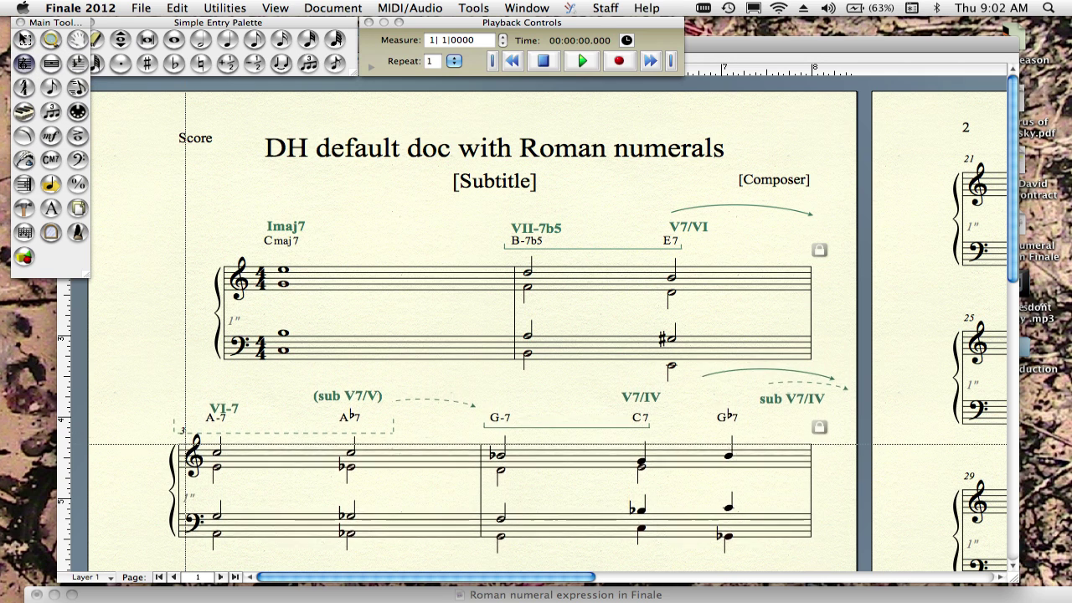
{"action": "left_click", "coordinate": [494, 463]}
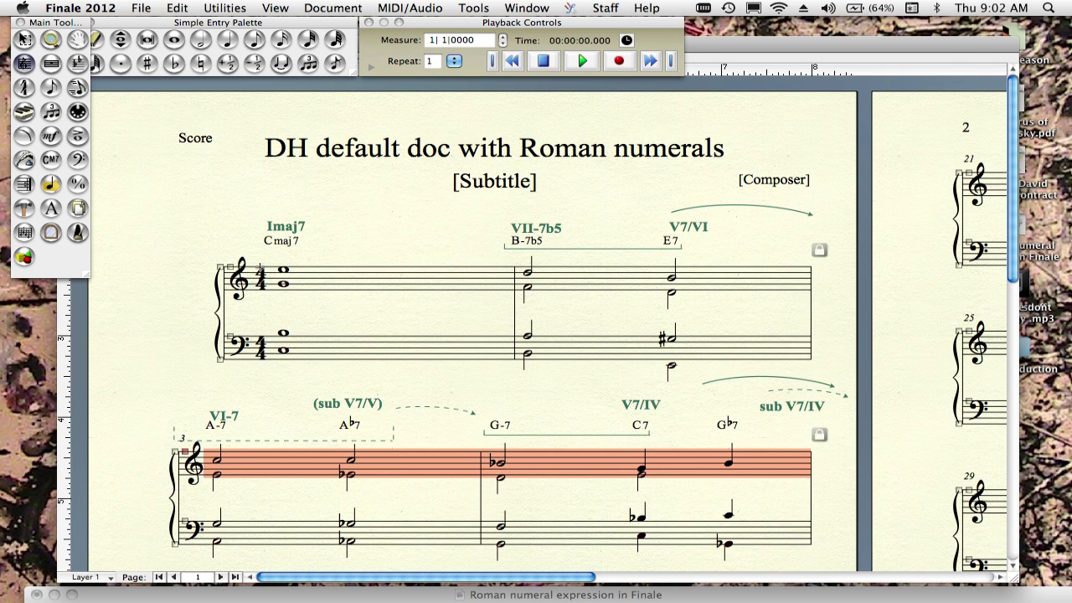
{"action": "left_click", "coordinate": [25, 39]}
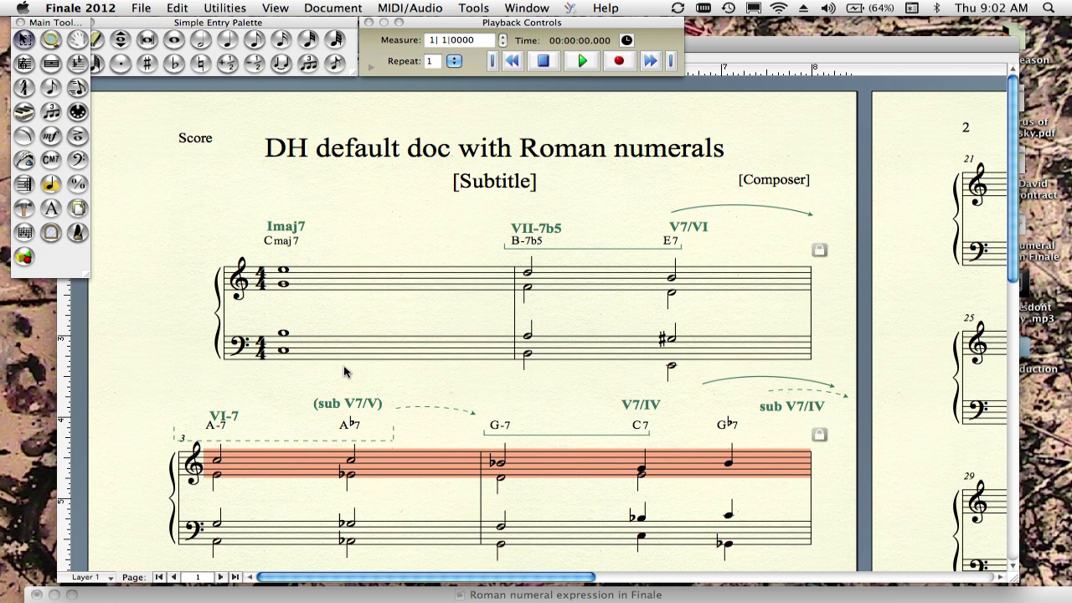
{"action": "left_click", "coordinate": [419, 352]}
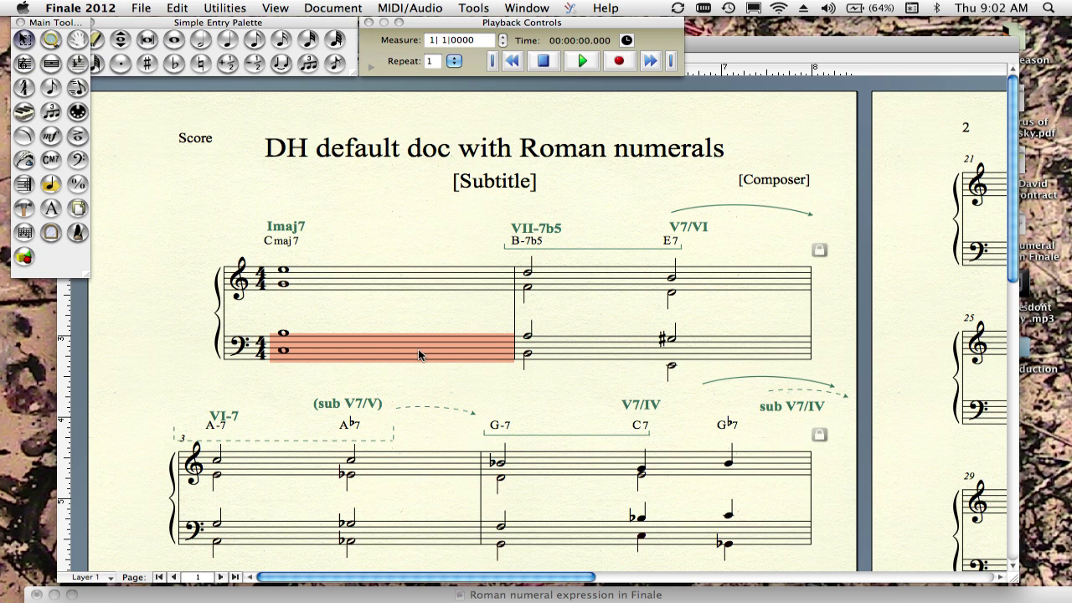